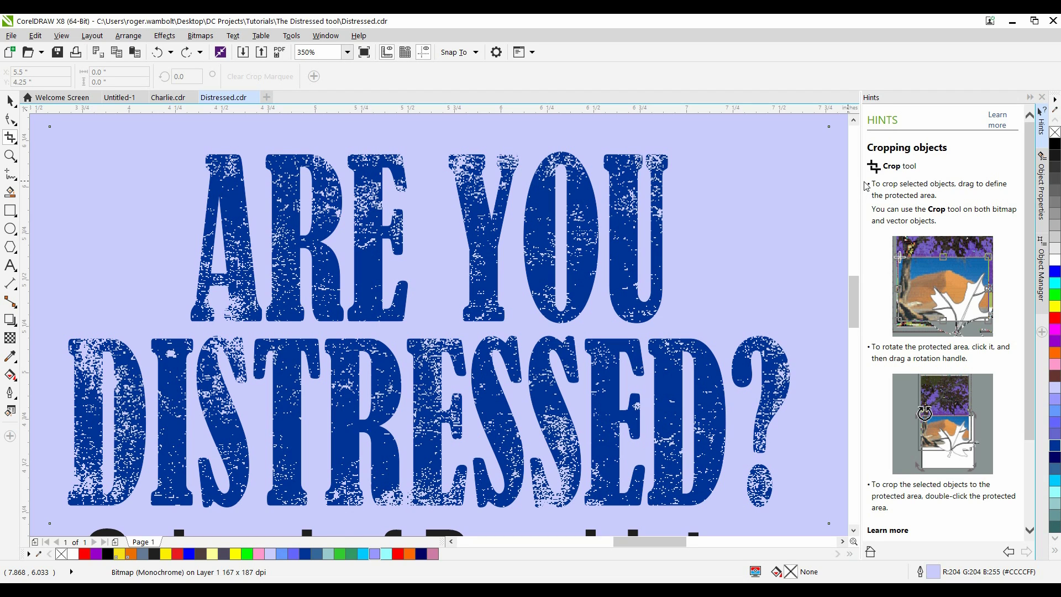
Delete the distressing texture bitmap from the headline and fit the whole T-shirt in view
{"action": "left_click", "coordinate": [9, 100]}
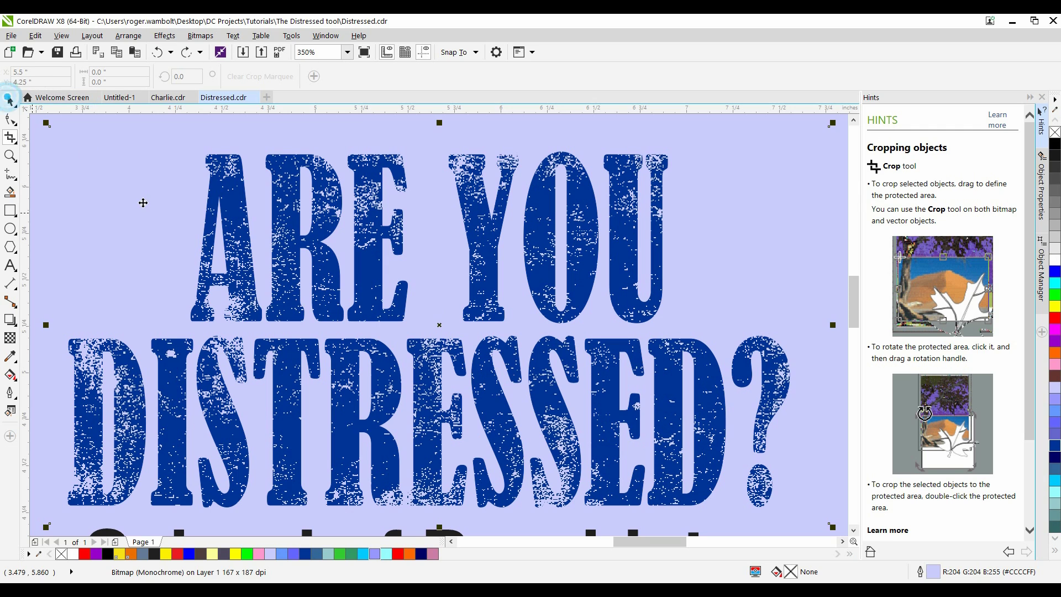
{"action": "key", "text": "Delete"}
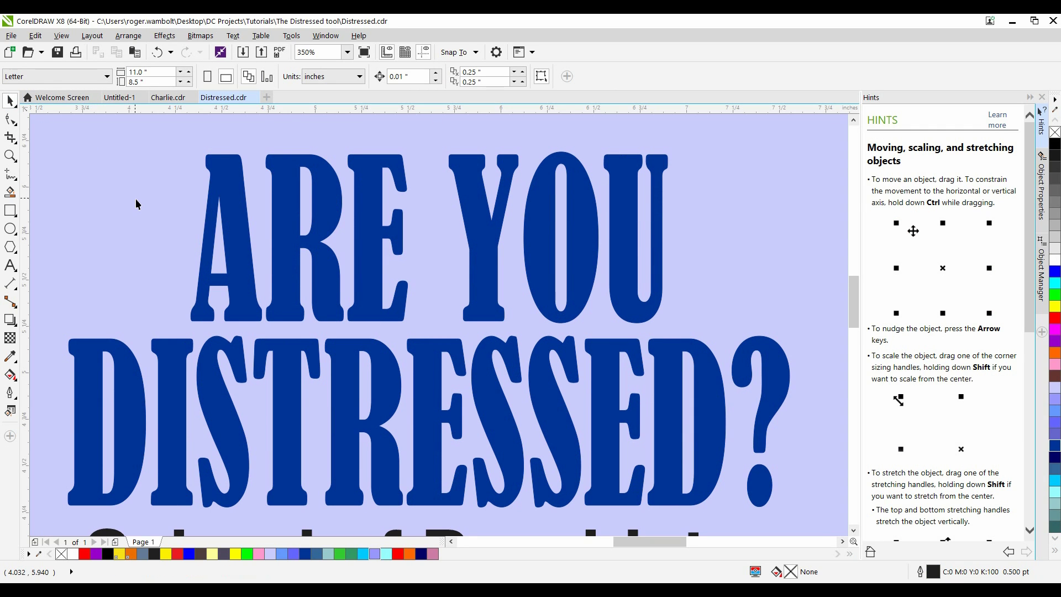
{"action": "key", "text": "F4"}
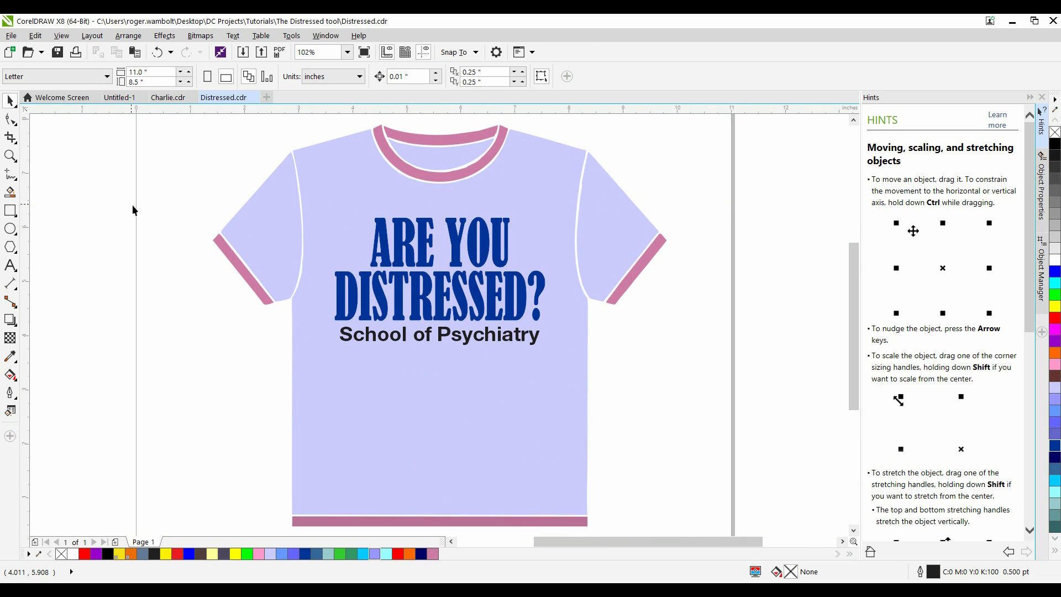
Import shield-1165991_960_720.jpg and place it over the ARE YOU DISTRESSED? headline
{"action": "left_click", "coordinate": [243, 52]}
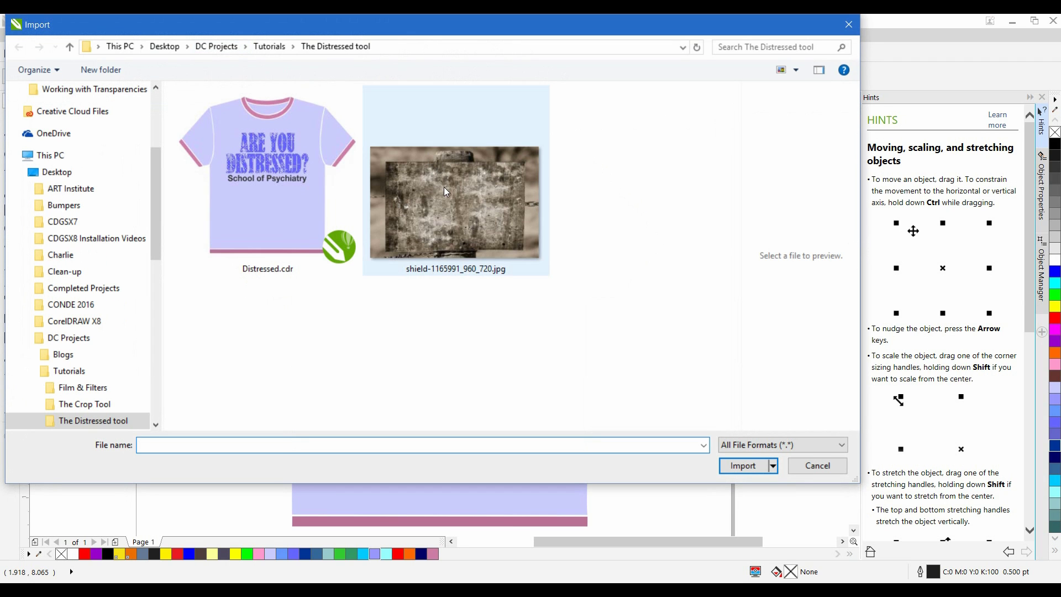
{"action": "left_click", "coordinate": [443, 187]}
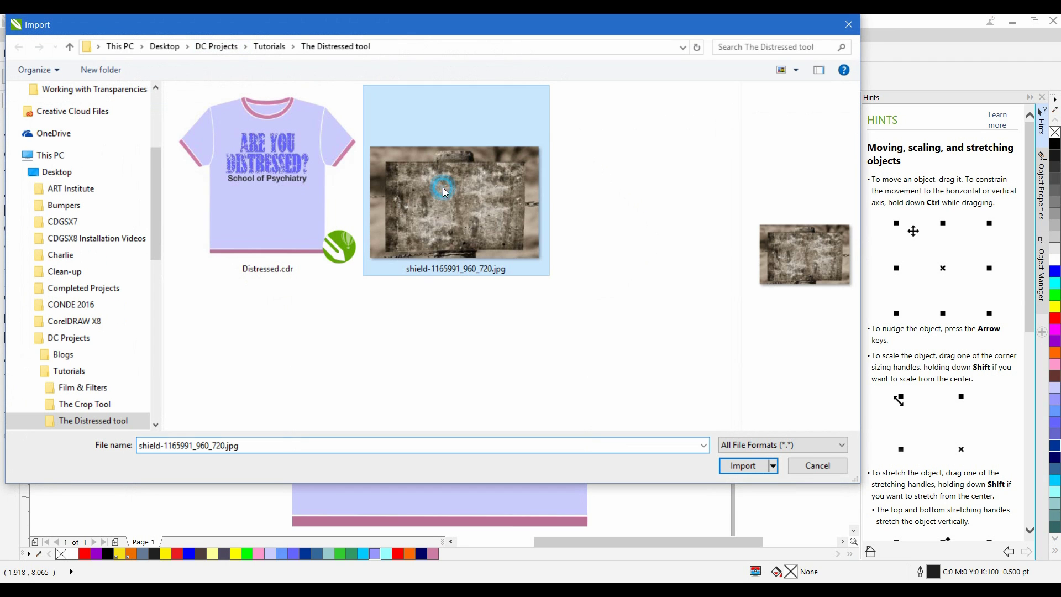
{"action": "left_click", "coordinate": [744, 466]}
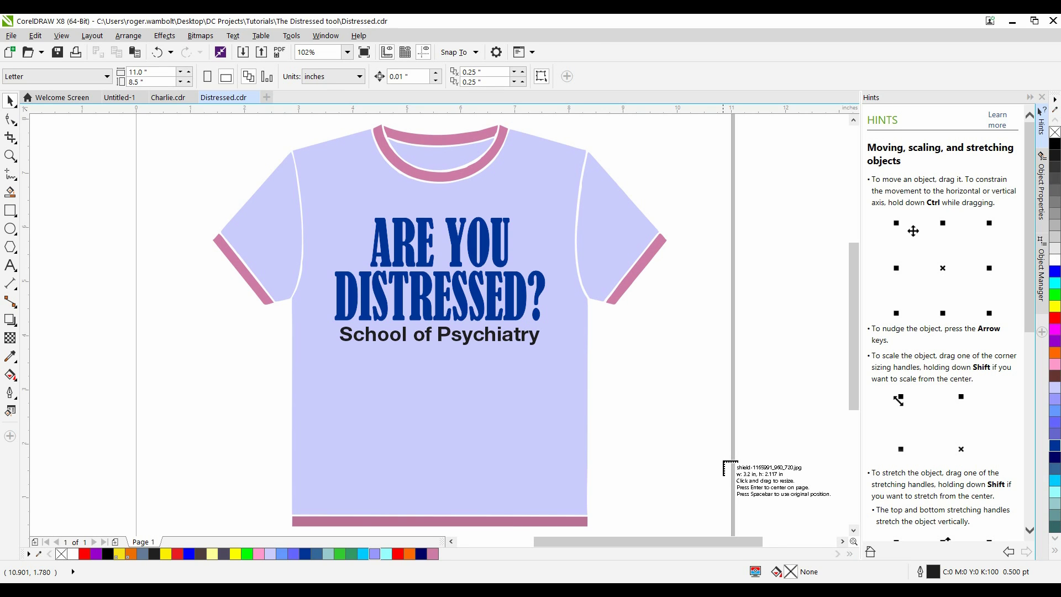
{"action": "left_click_drag", "start_coordinate": [298, 161], "coordinate": [563, 337]}
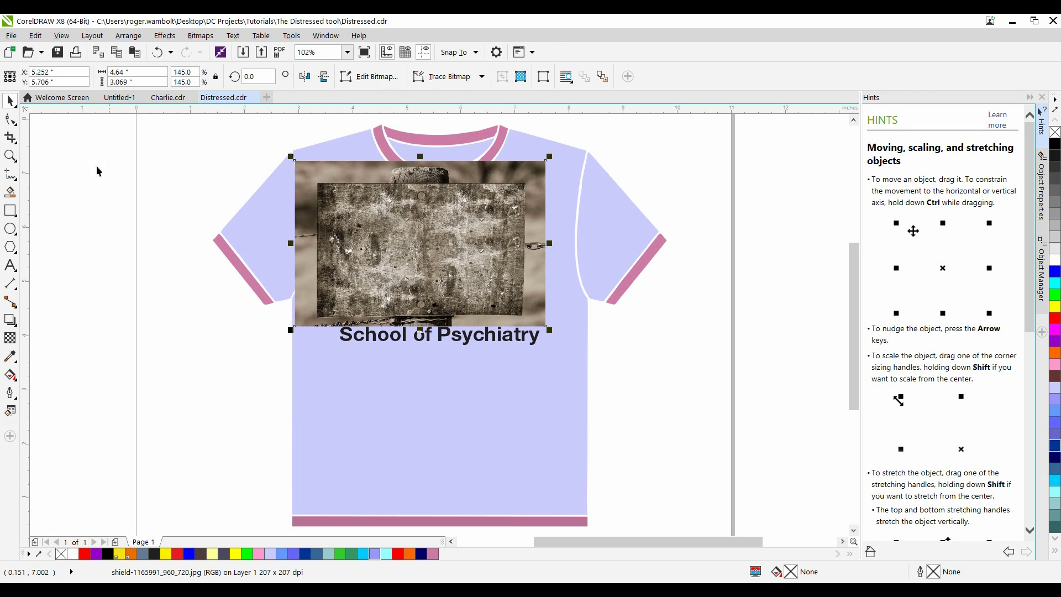
Crop the shield photo down to its grungy centre
{"action": "left_click", "coordinate": [10, 138]}
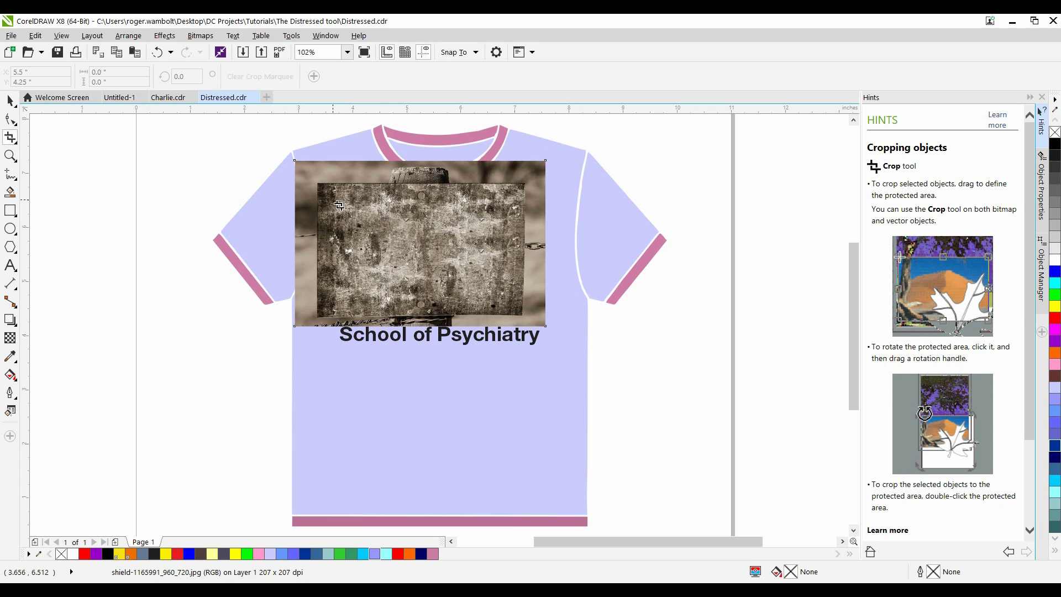
{"action": "left_click_drag", "start_coordinate": [330, 195], "coordinate": [520, 308]}
{"action": "double_click", "coordinate": [446, 255]}
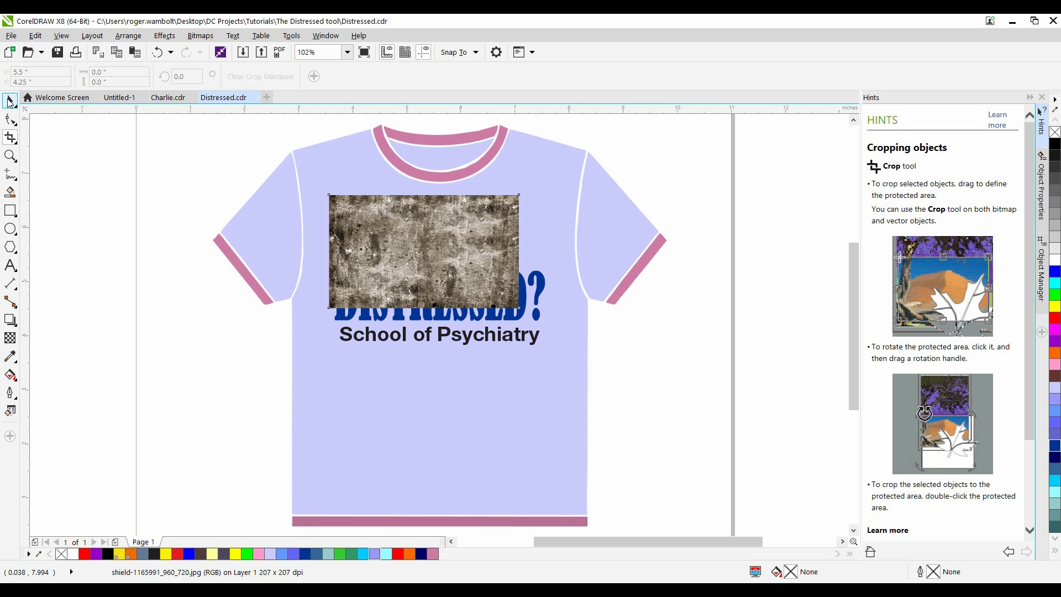
Move the cropped texture down and stretch it to 4.149 by 2.095 inches across the headline
{"action": "left_click", "coordinate": [11, 98]}
{"action": "left_click_drag", "start_coordinate": [466, 272], "coordinate": [466, 288]}
{"action": "left_click_drag", "start_coordinate": [531, 273], "coordinate": [566, 273]}
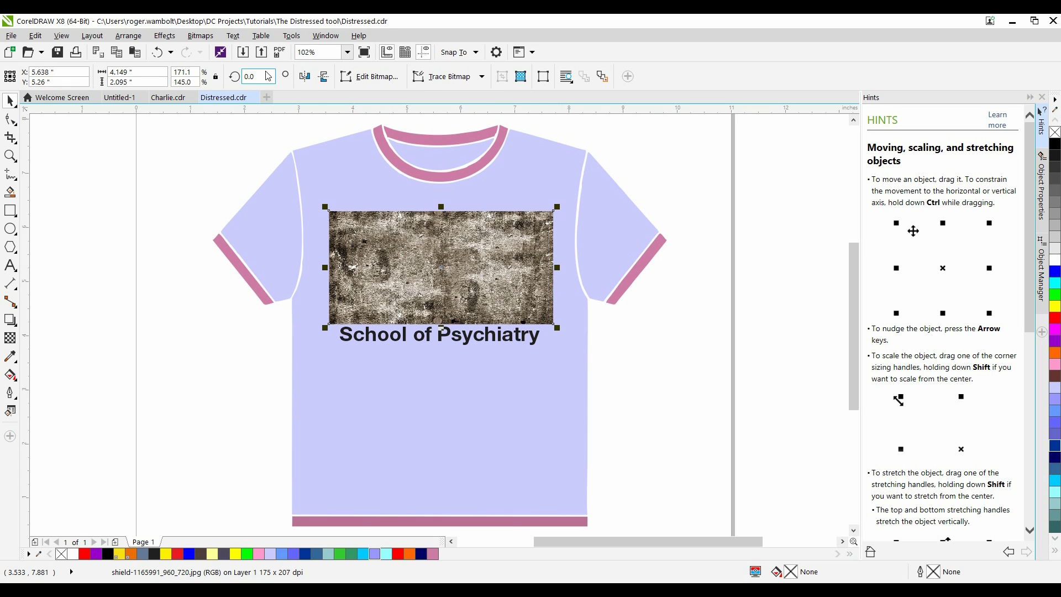
Convert the shield texture bitmap to Grayscale (8-bit)
{"action": "left_click", "coordinate": [200, 36]}
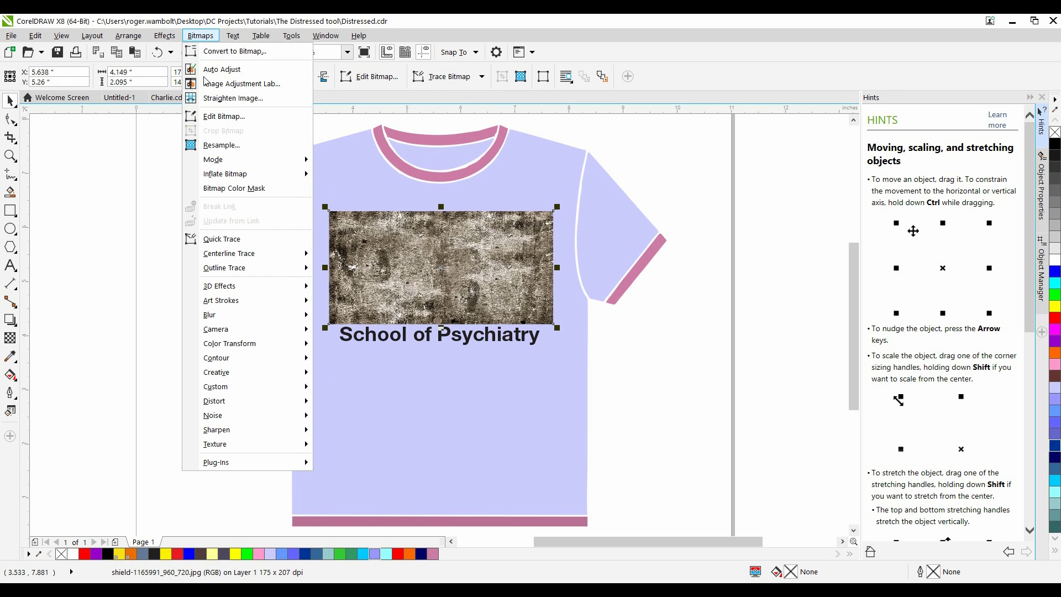
{"action": "mouse_move", "coordinate": [236, 162]}
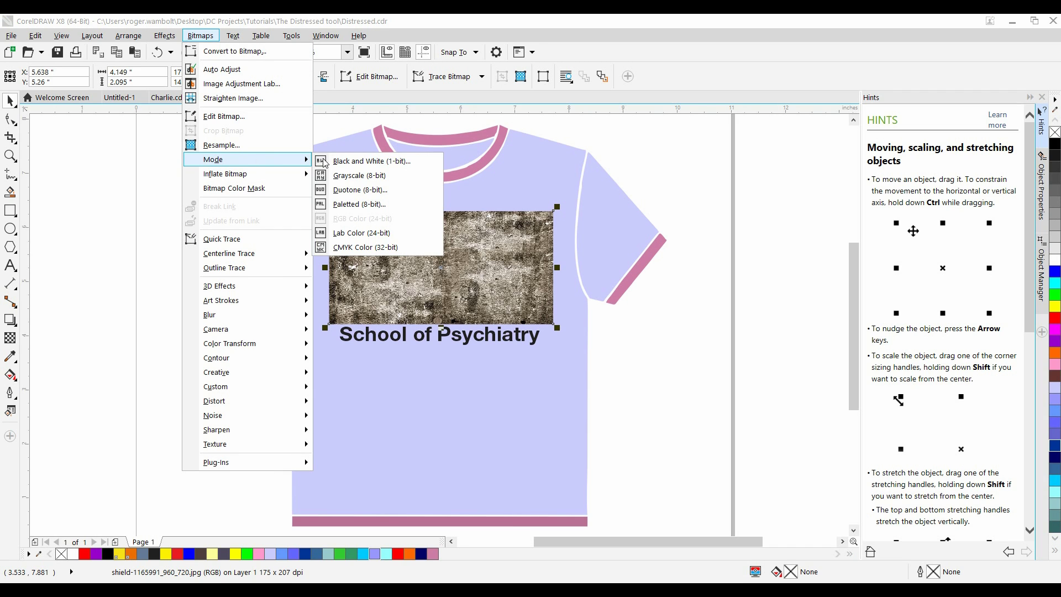
{"action": "left_click", "coordinate": [359, 177]}
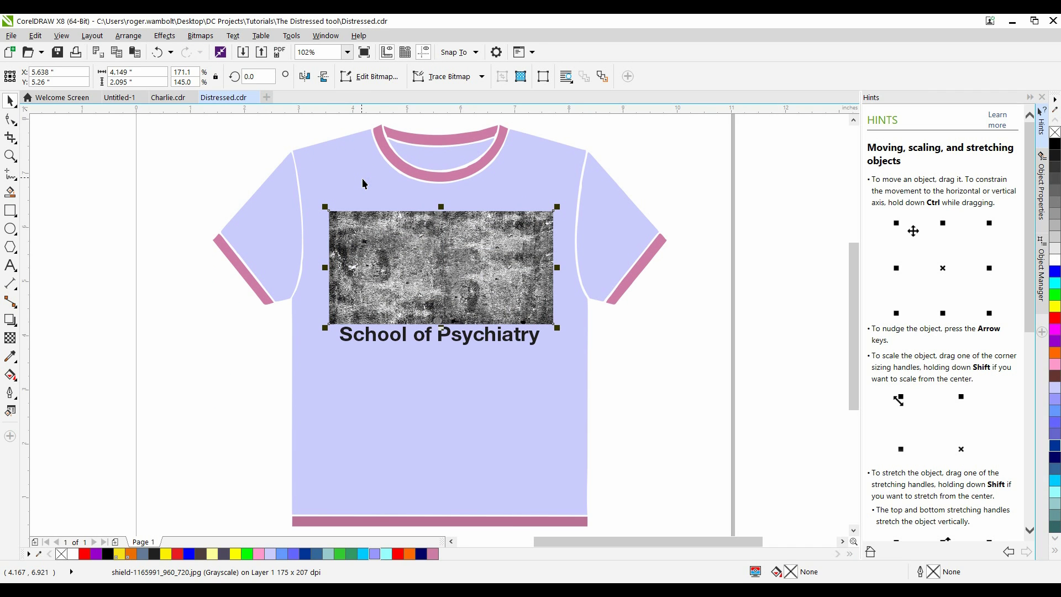
{"action": "scroll", "coordinate": [421, 285], "scroll_direction": "up", "scroll_amount": 2}
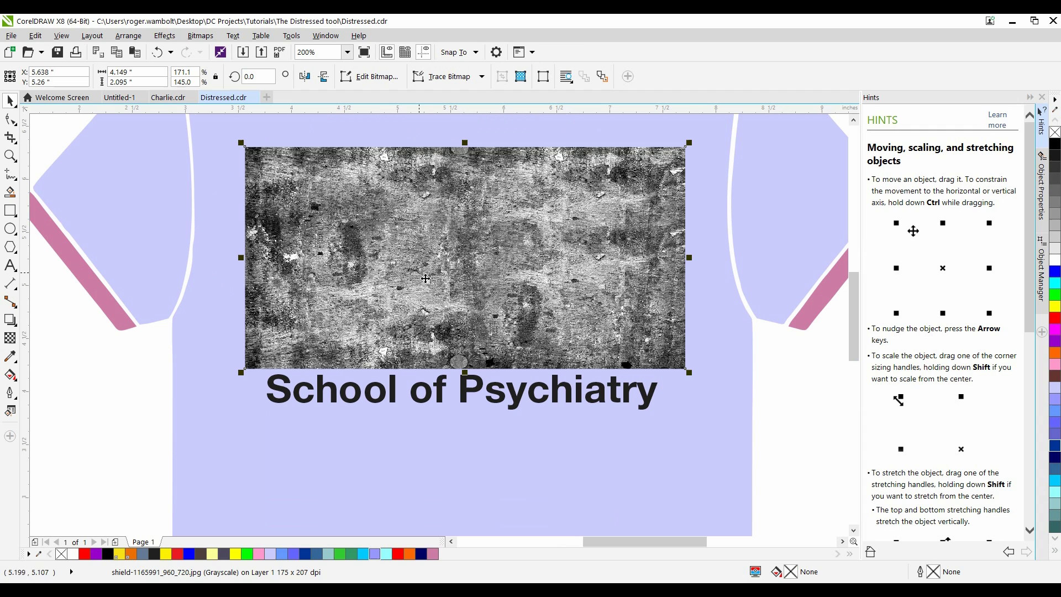
Apply a steep Tone Curve with a flattened dark toe for stark black-and-white grunge
{"action": "left_click", "coordinate": [168, 36]}
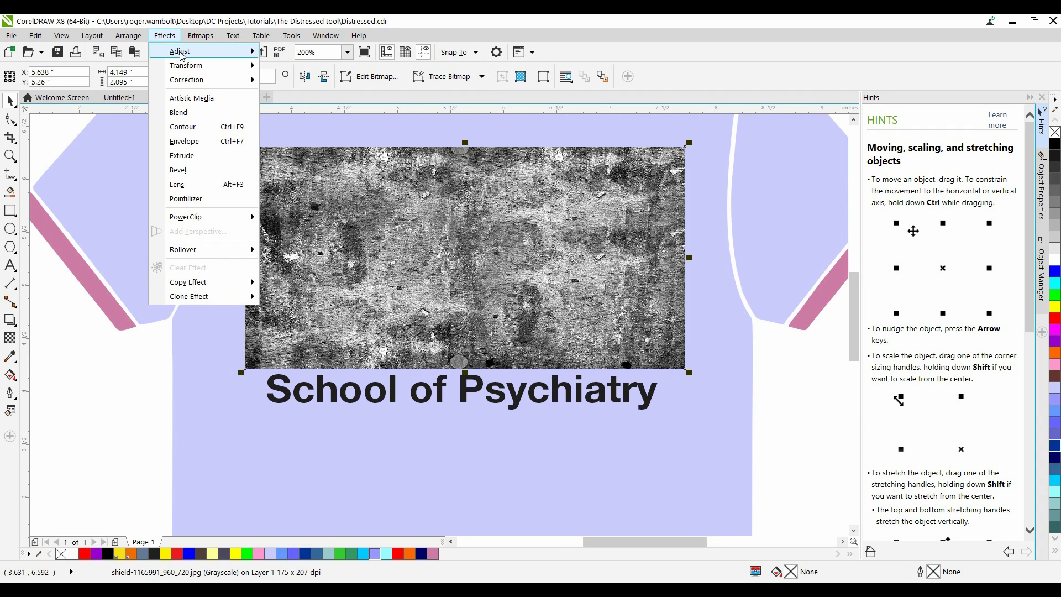
{"action": "mouse_move", "coordinate": [181, 55]}
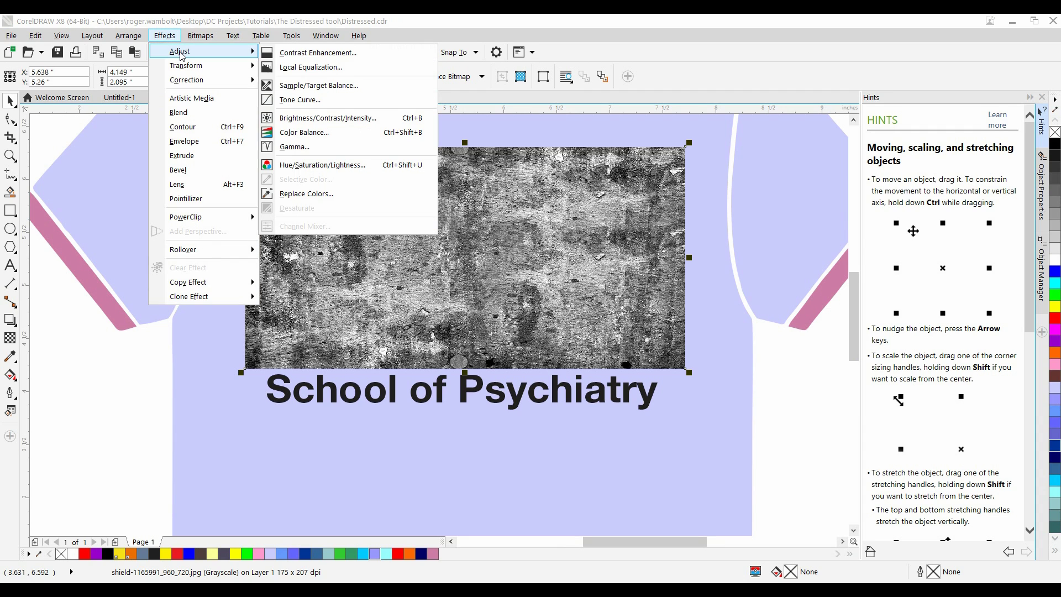
{"action": "left_click", "coordinate": [302, 101]}
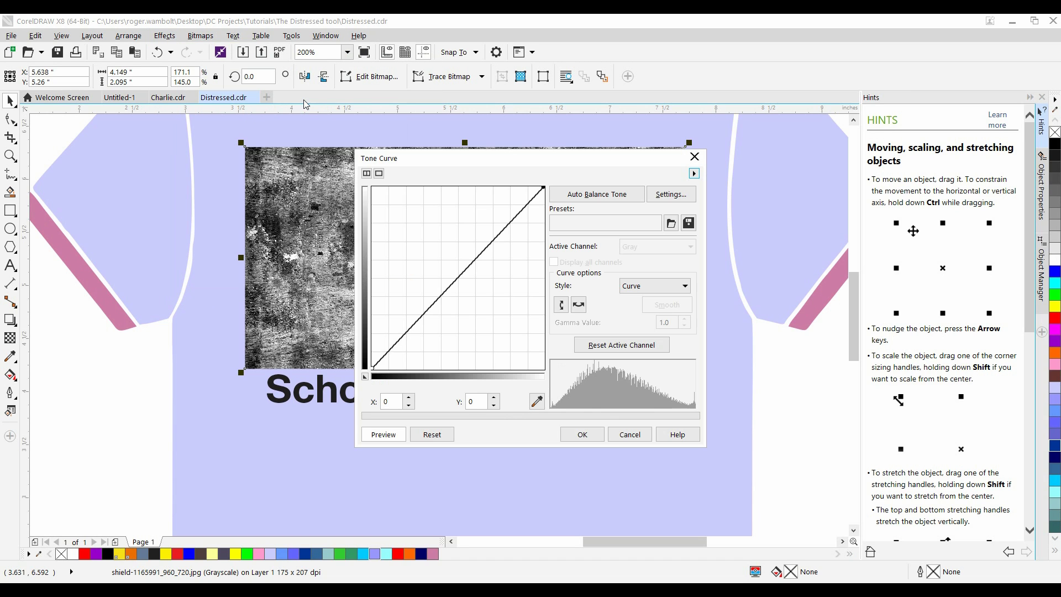
{"action": "left_click_drag", "start_coordinate": [514, 155], "coordinate": [708, 61]}
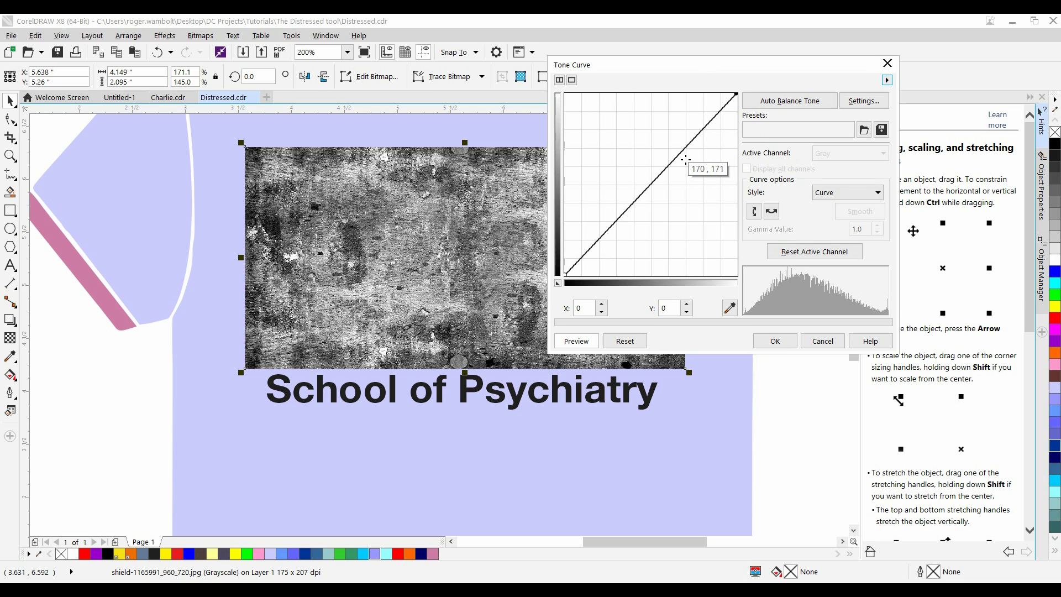
{"action": "left_click_drag", "start_coordinate": [686, 160], "coordinate": [620, 103]}
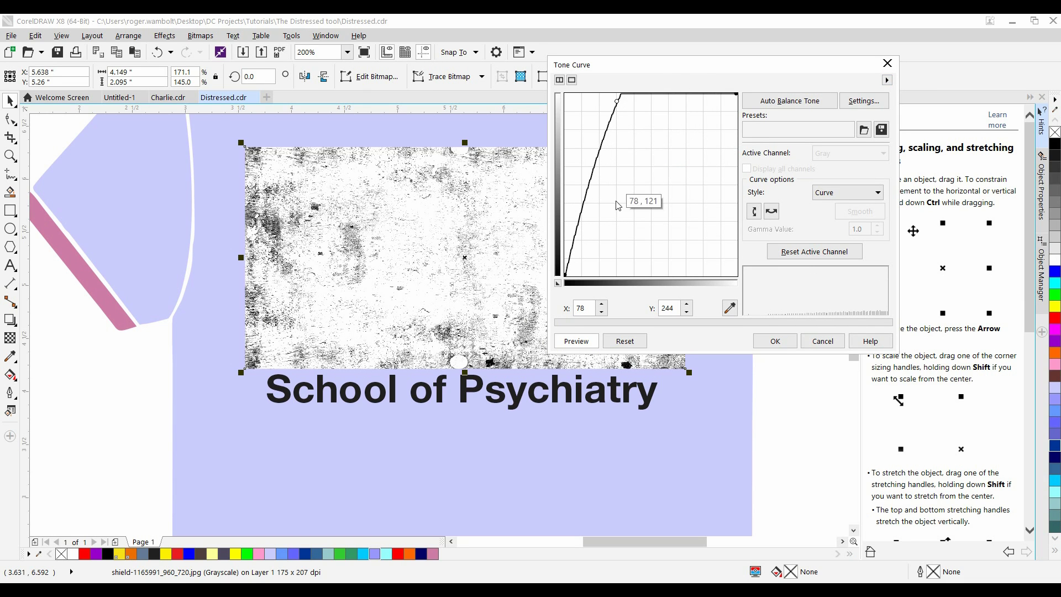
{"action": "left_click_drag", "start_coordinate": [577, 241], "coordinate": [594, 256]}
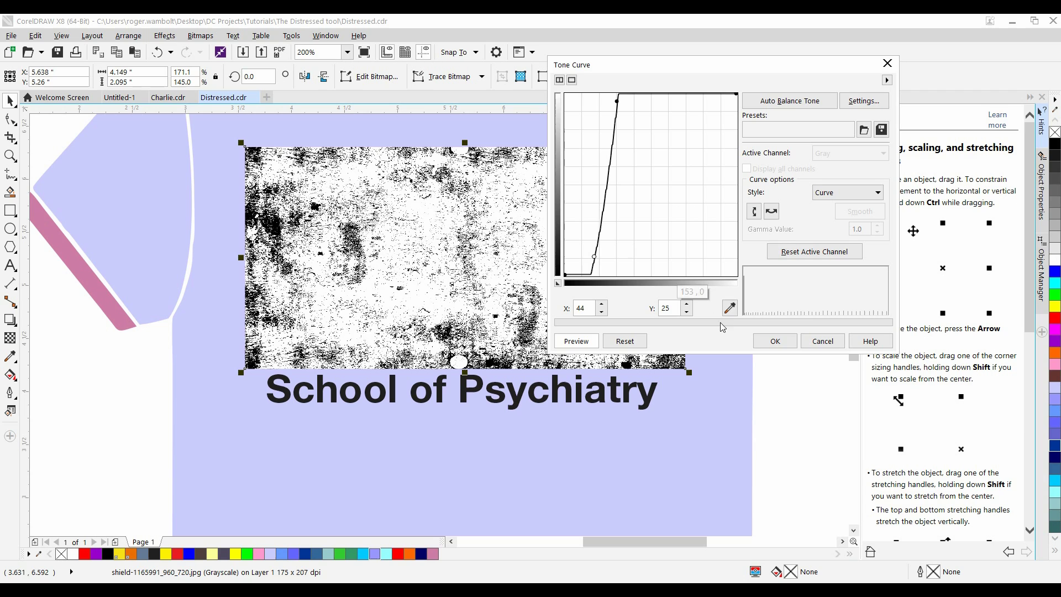
{"action": "left_click", "coordinate": [776, 342]}
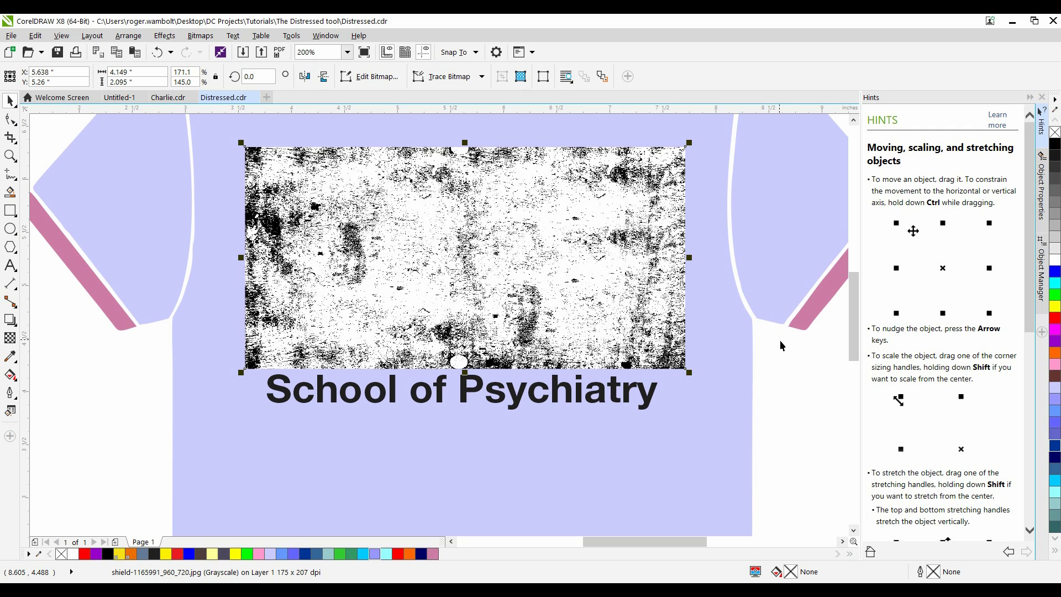
Convert the texture to Black and White (1-bit) using Line Art with an adjusted threshold
{"action": "left_click", "coordinate": [208, 39]}
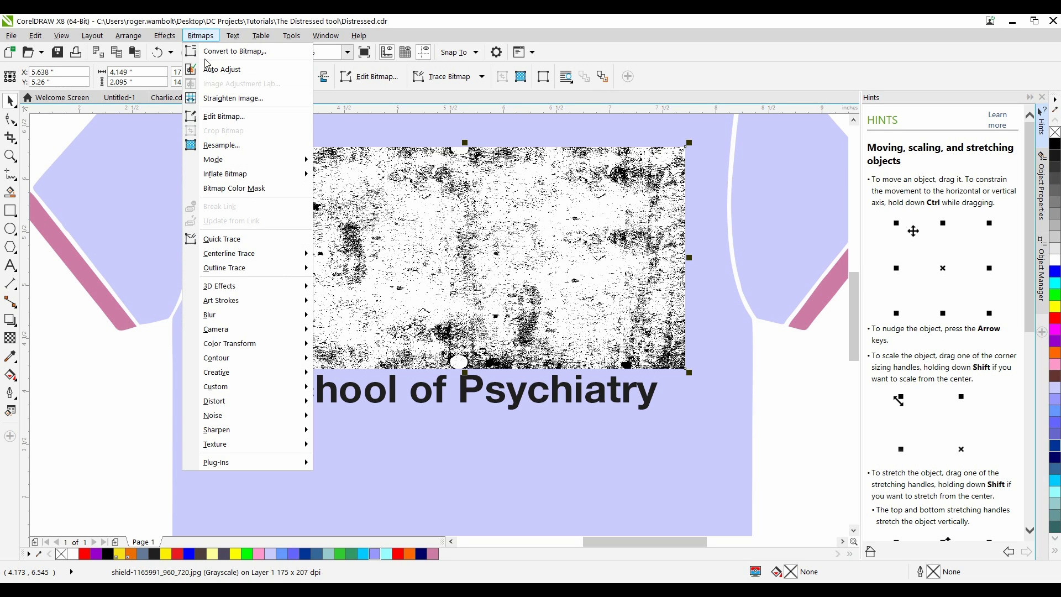
{"action": "mouse_move", "coordinate": [224, 159]}
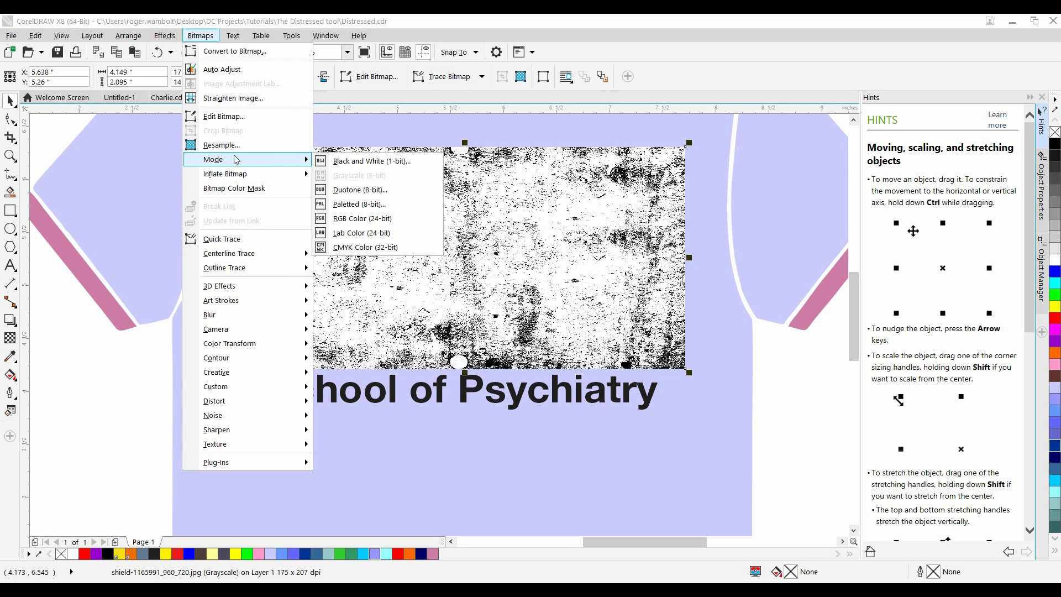
{"action": "left_click", "coordinate": [370, 161]}
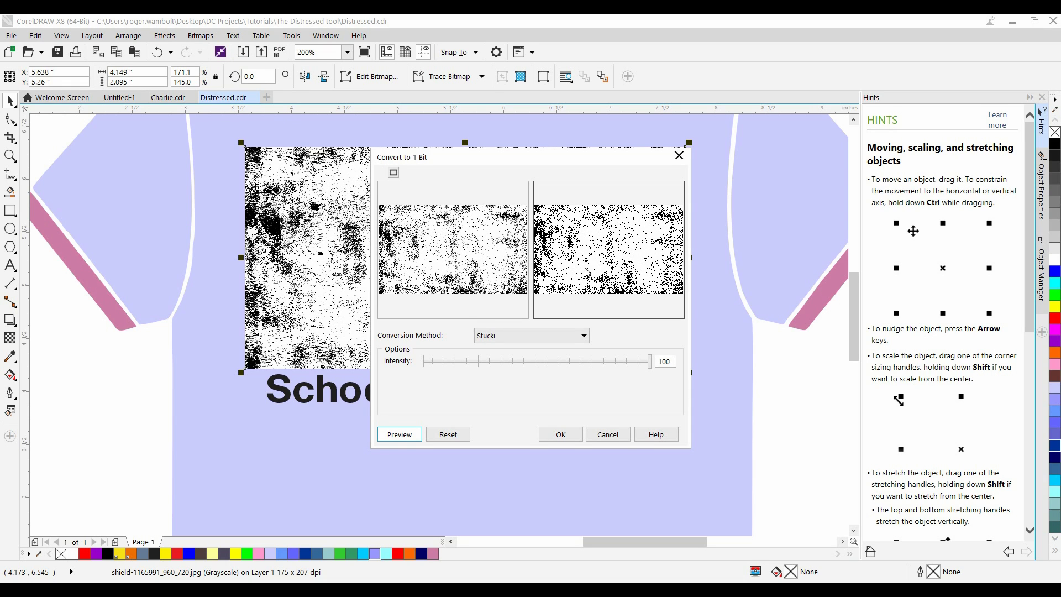
{"action": "left_click", "coordinate": [583, 336]}
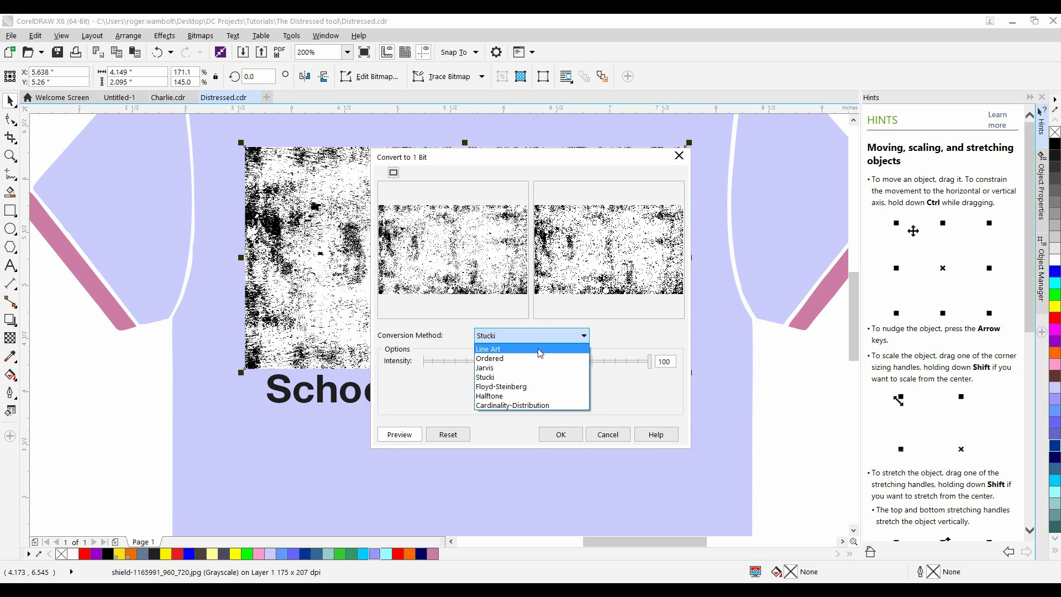
{"action": "left_click", "coordinate": [525, 354]}
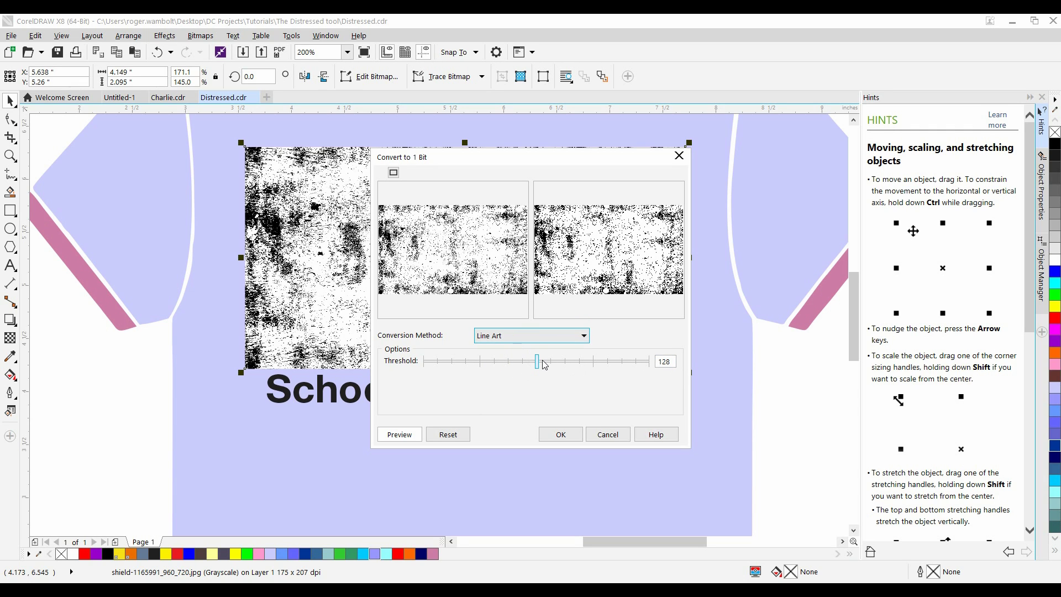
{"action": "mouse_move", "coordinate": [537, 360]}
{"action": "left_mouse_down"}
{"action": "mouse_move", "coordinate": [623, 361]}
{"action": "mouse_move", "coordinate": [468, 367]}
{"action": "mouse_move", "coordinate": [526, 369]}
{"action": "left_mouse_up"}
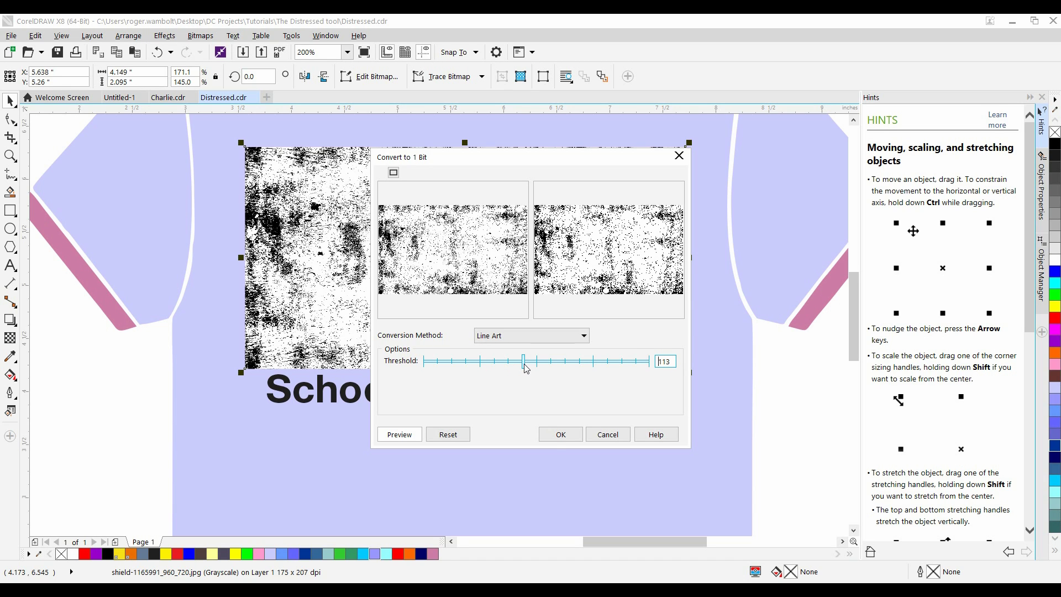
{"action": "left_click", "coordinate": [560, 434]}
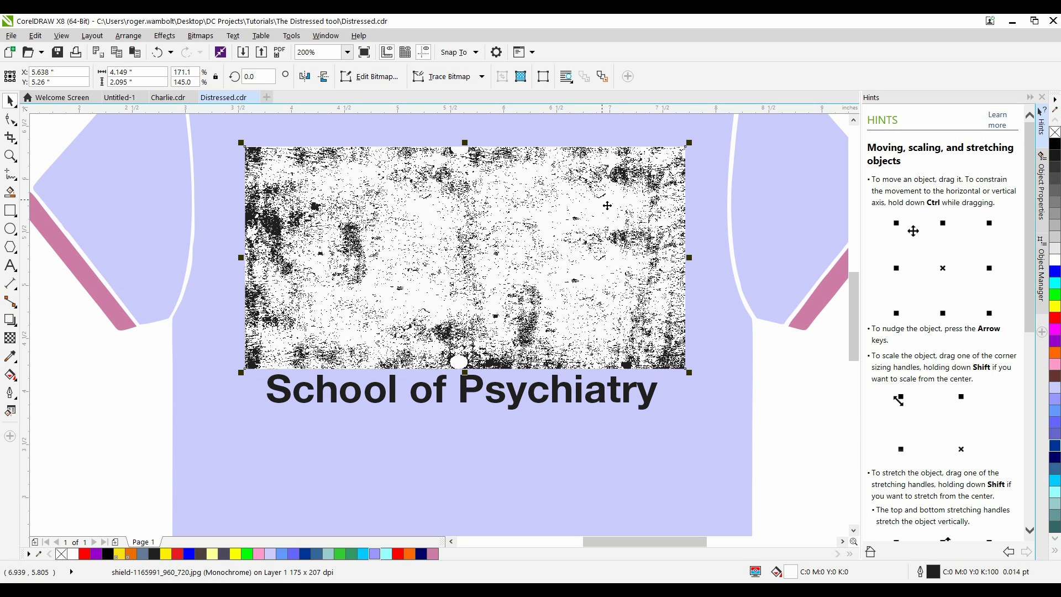
Give the 1-bit texture No Fill so its white areas turn transparent
{"action": "left_click", "coordinate": [1054, 133]}
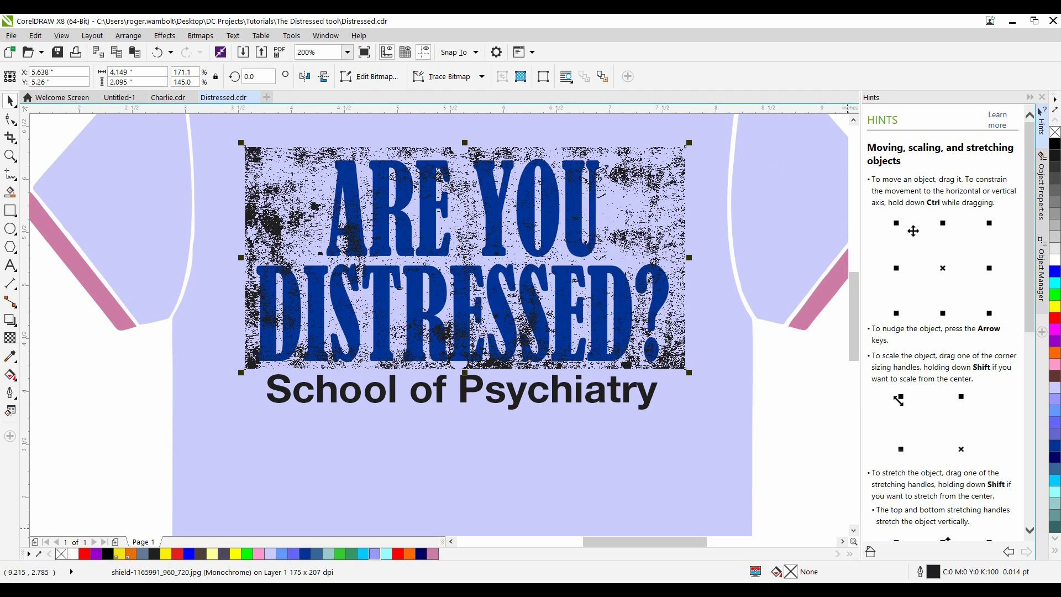
Recolour the texture's specks to the shirt's lavender #CCCCFF, sampled from the shirt
{"action": "double_click", "coordinate": [933, 573]}
{"action": "left_click", "coordinate": [474, 193]}
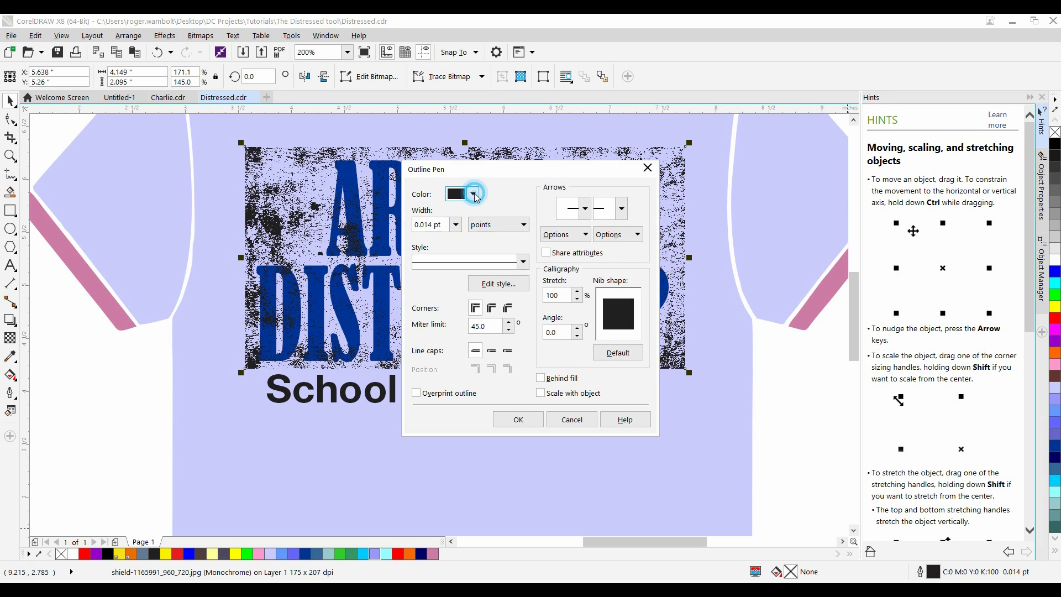
{"action": "left_click", "coordinate": [521, 227]}
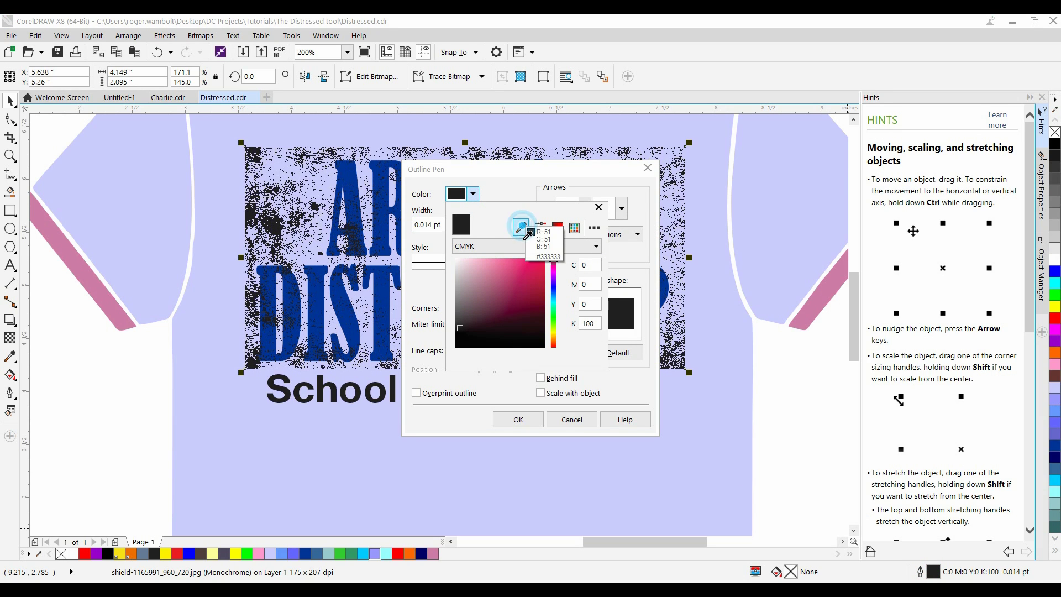
{"action": "left_click", "coordinate": [241, 462]}
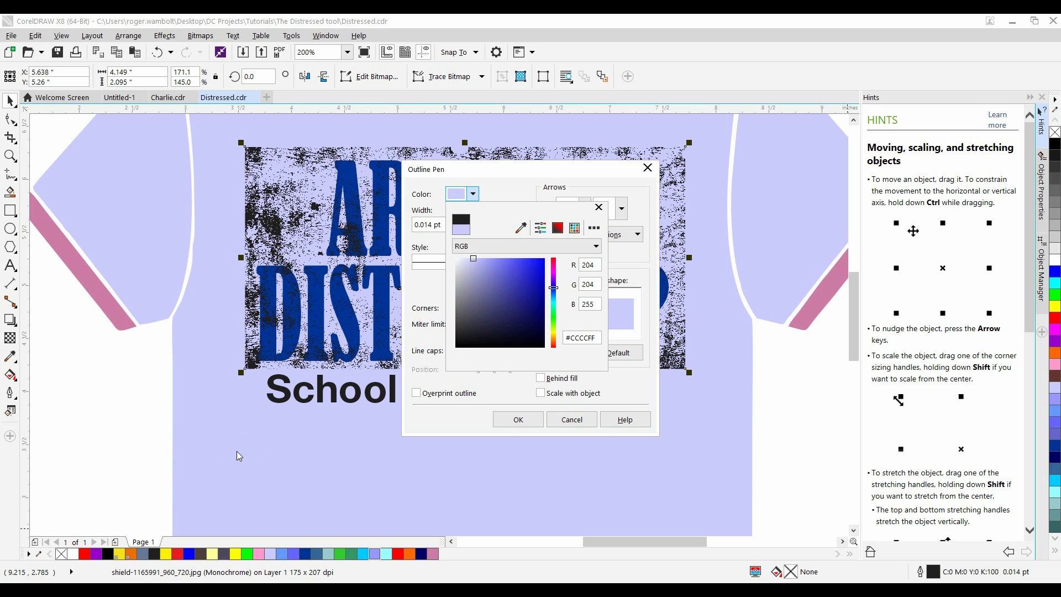
{"action": "left_click", "coordinate": [529, 423]}
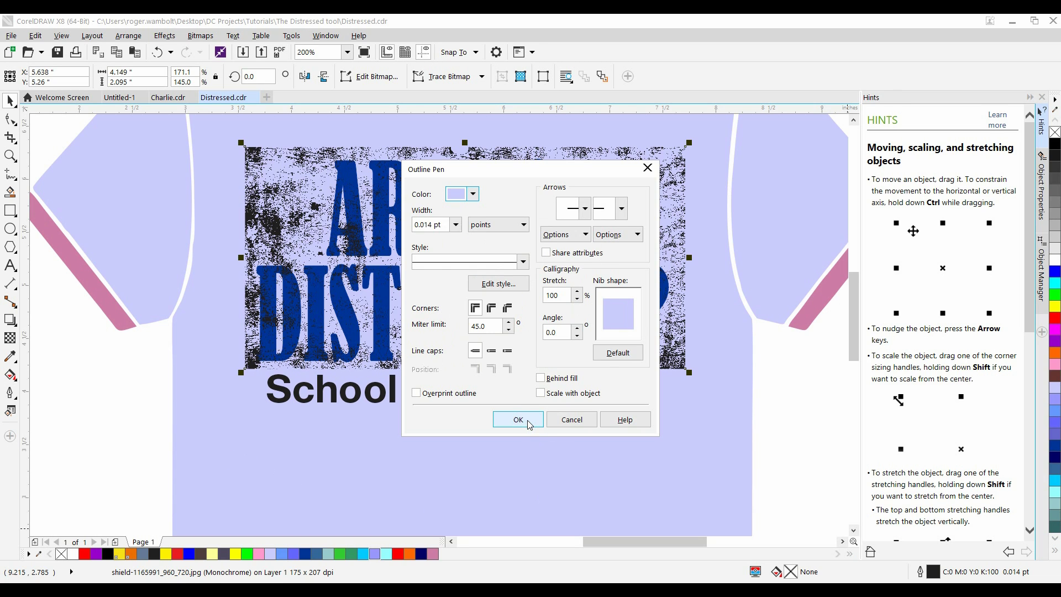
{"action": "left_click", "coordinate": [518, 420]}
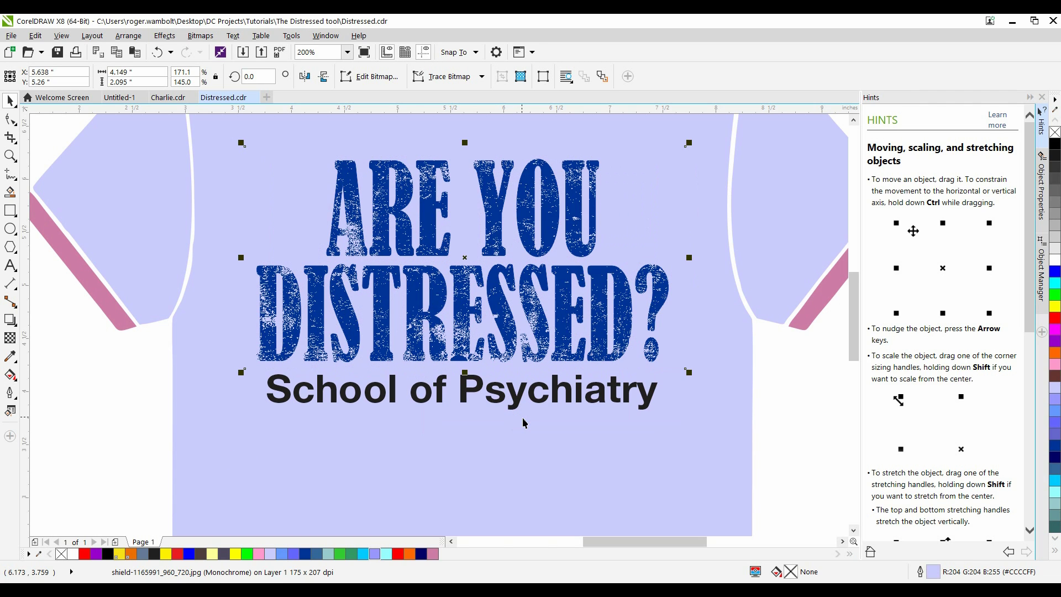
Deselect the texture to view the lavender-worn headline above School of Psychiatry
{"action": "left_click", "coordinate": [126, 459]}
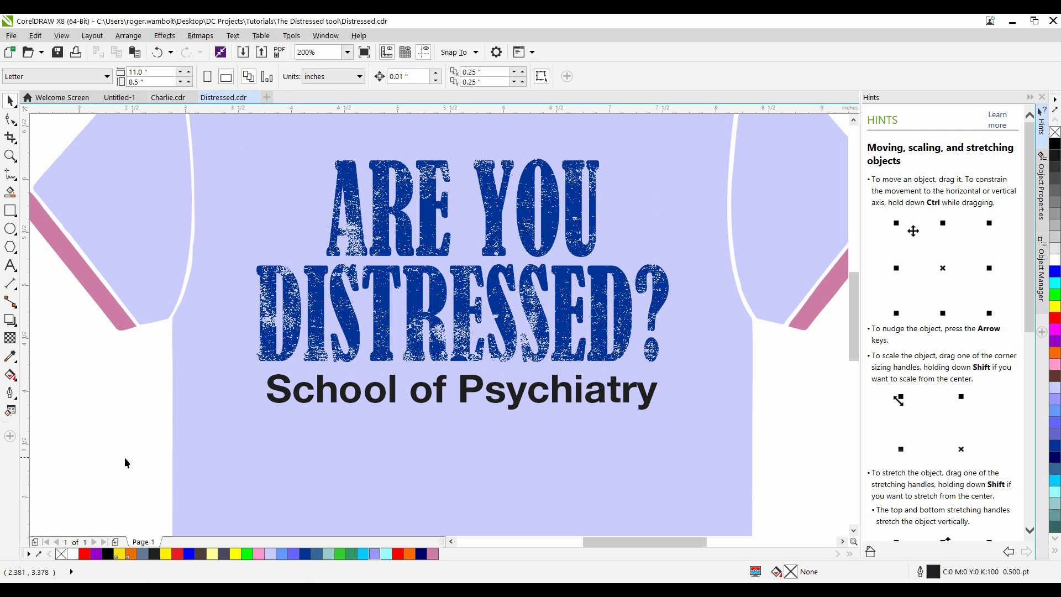